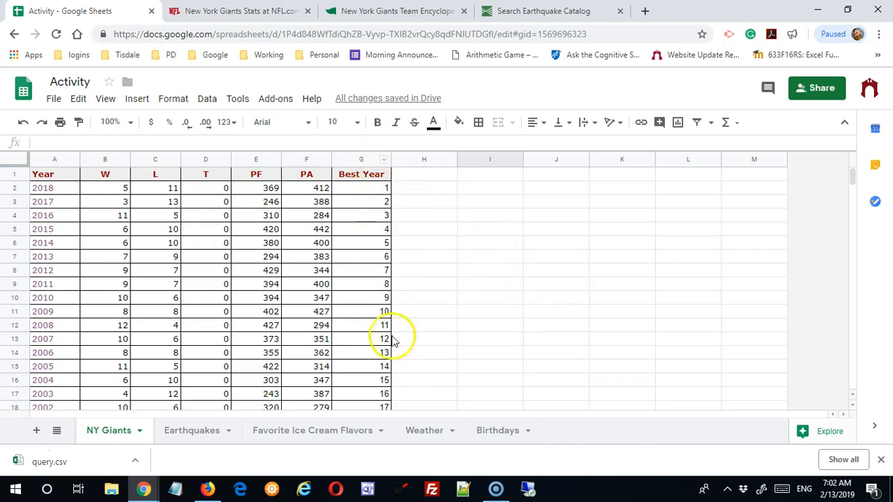
pyautogui.scroll(-6, 391, 312)
pyautogui.scroll(6, 391, 255)
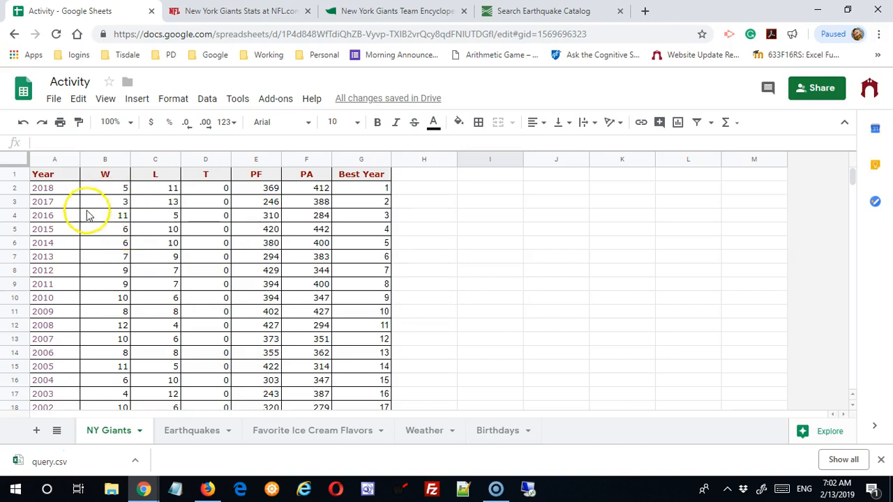
pyautogui.click(122, 216)
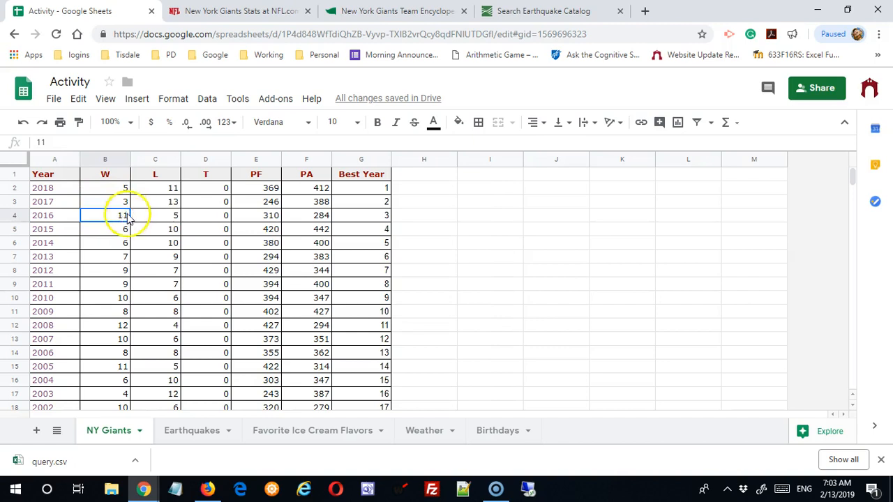
pyautogui.scroll(-8, 231, 191)
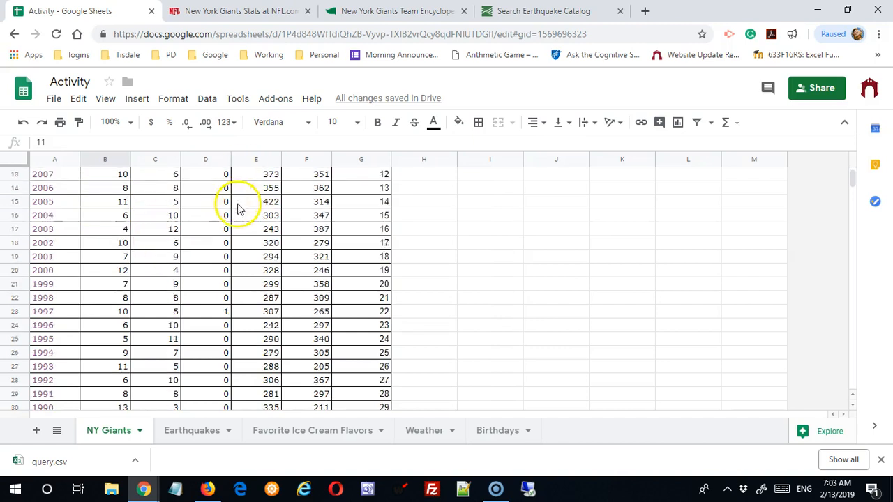
pyautogui.scroll(8, 234, 217)
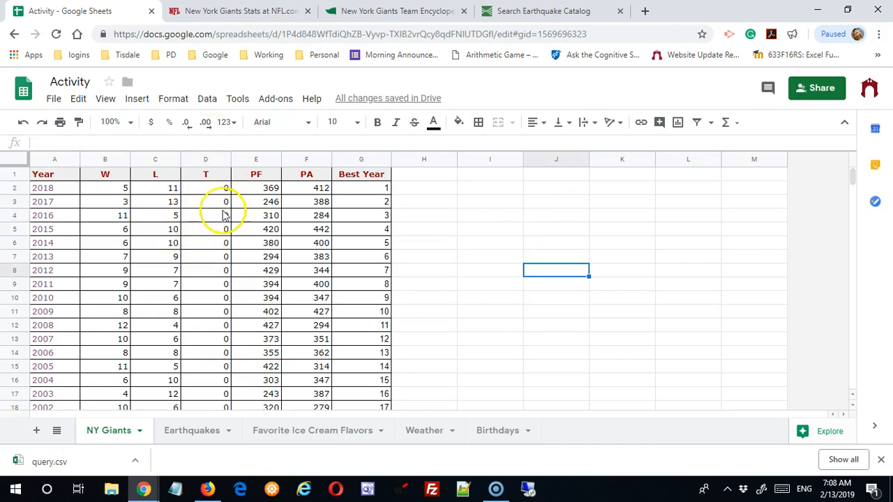
# Sort the whole NY Giants sheet by column B in ascending order (A → Z).
pyautogui.click(116, 187)
pyautogui.click(114, 249)
pyautogui.click(117, 232)
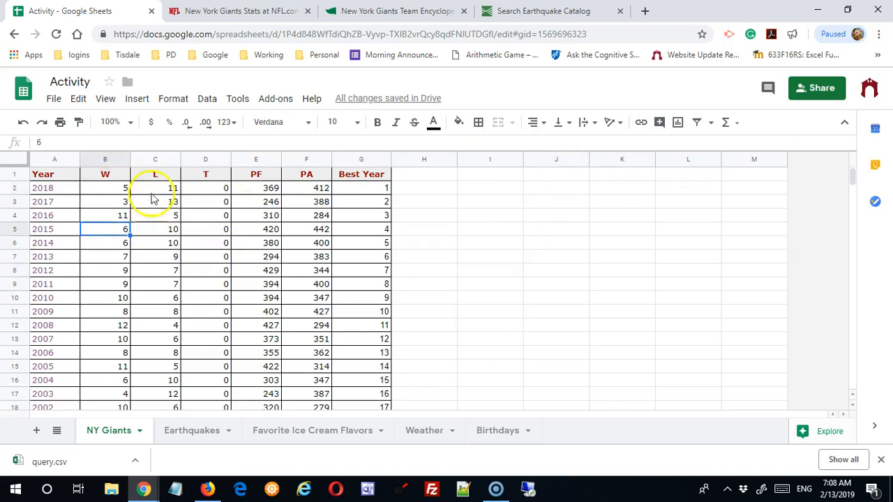
pyautogui.click(206, 100)
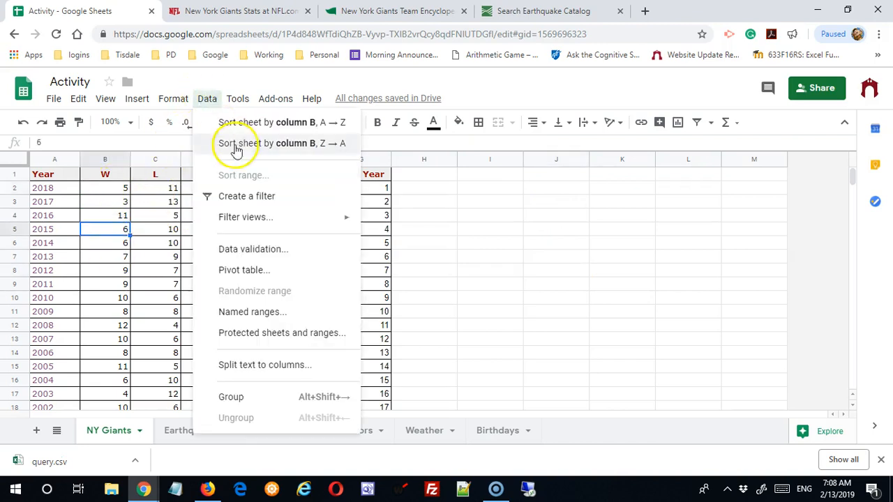
pyautogui.click(306, 127)
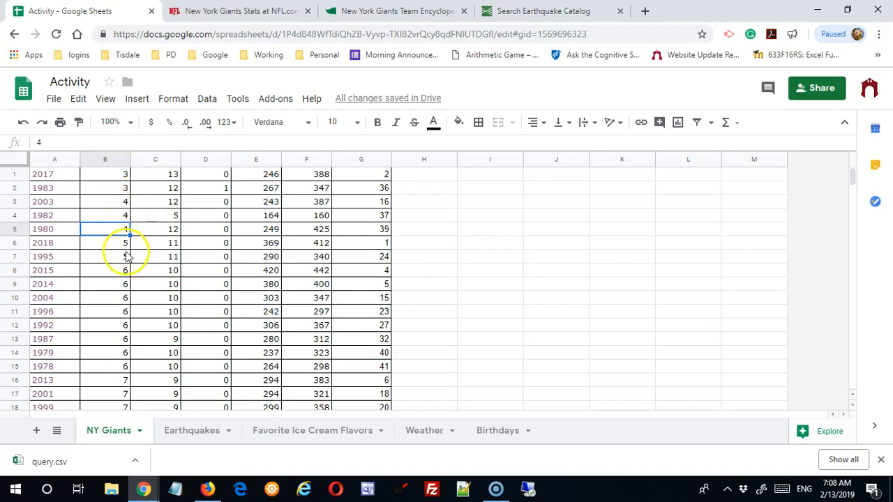
# Check where the header row ended up in the sorted sheet and undo the sort by column B.
pyautogui.scroll(-1, 135, 260)
pyautogui.scroll(-4, 135, 260)
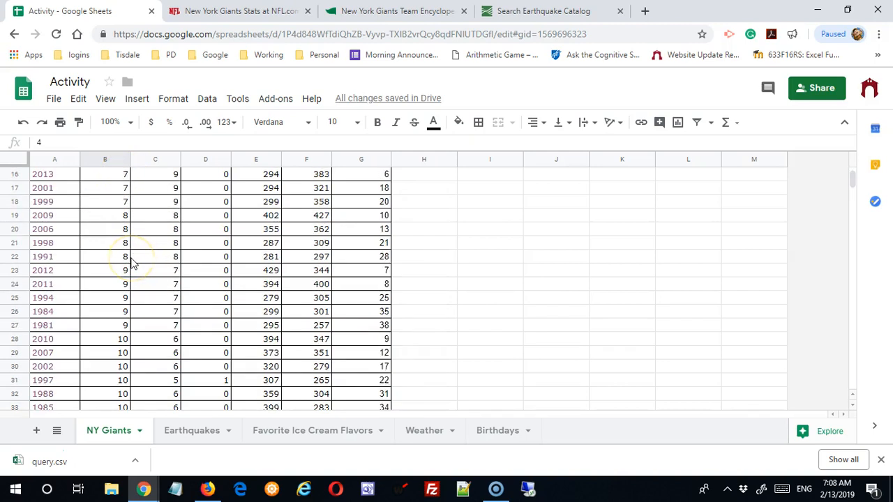
pyautogui.scroll(-1, 135, 268)
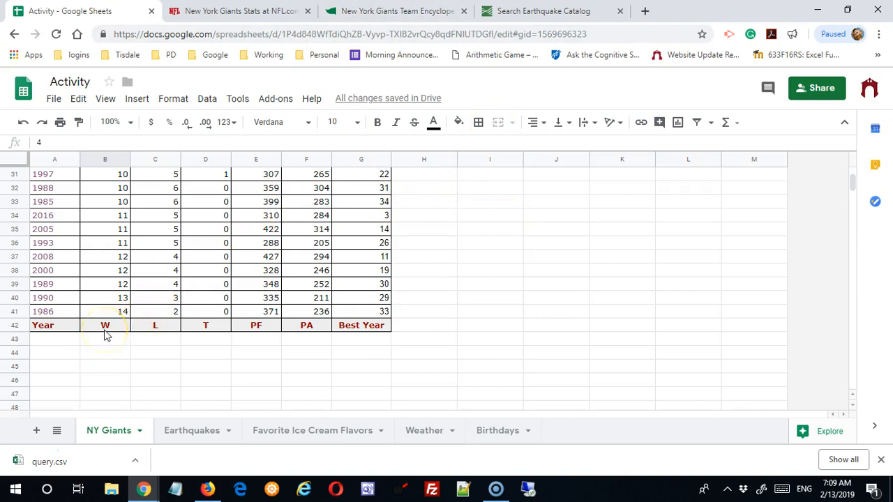
pyautogui.click(138, 293)
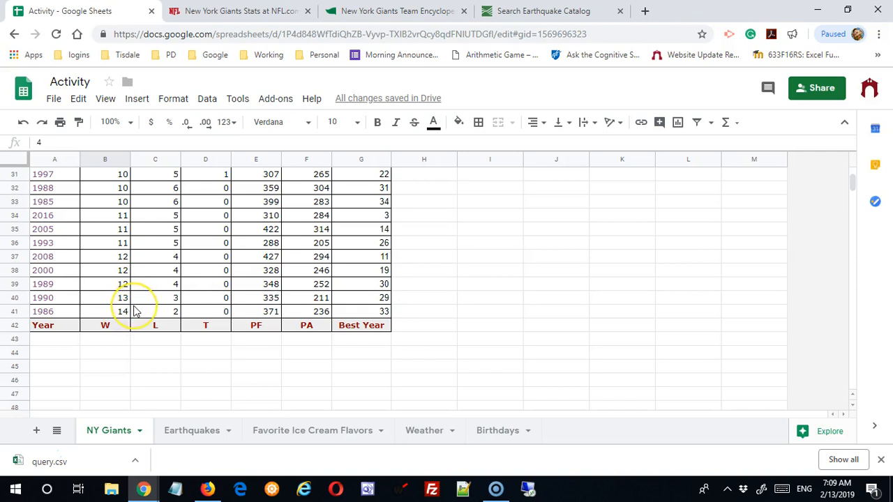
pyautogui.scroll(10, 136, 307)
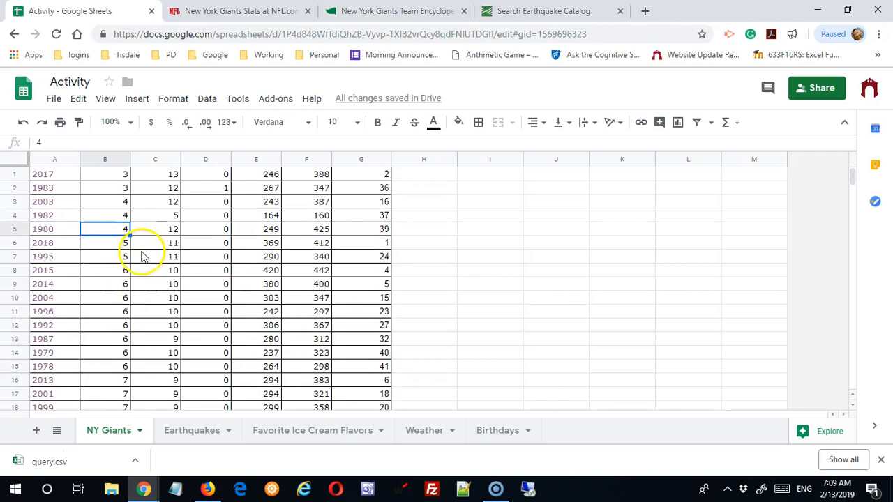
pyautogui.click(24, 122)
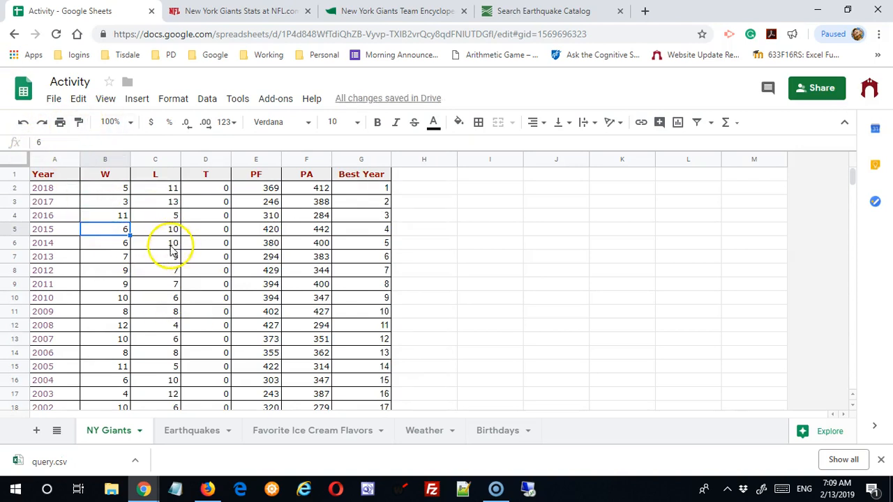
# Sort the range A1:G42 by W in ascending order (A → Z), treating the first row as a header.
pyautogui.moveTo(60, 176); pyautogui.dragTo(388, 289)
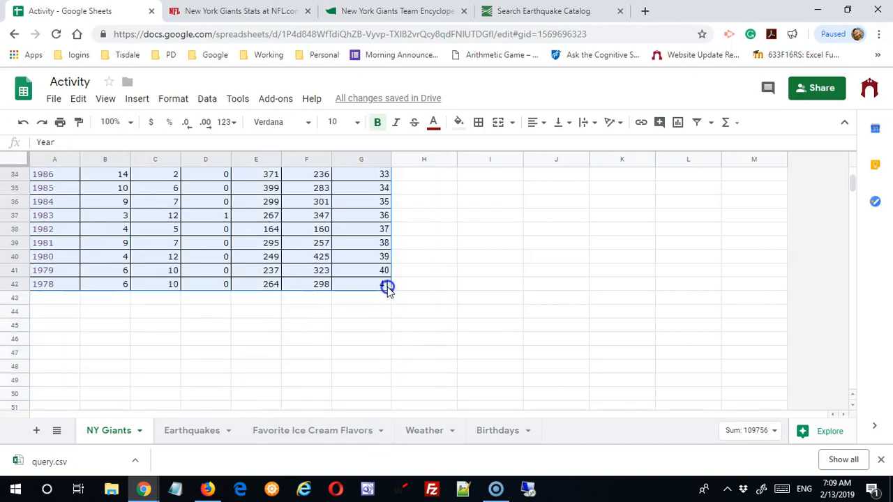
pyautogui.click(207, 99)
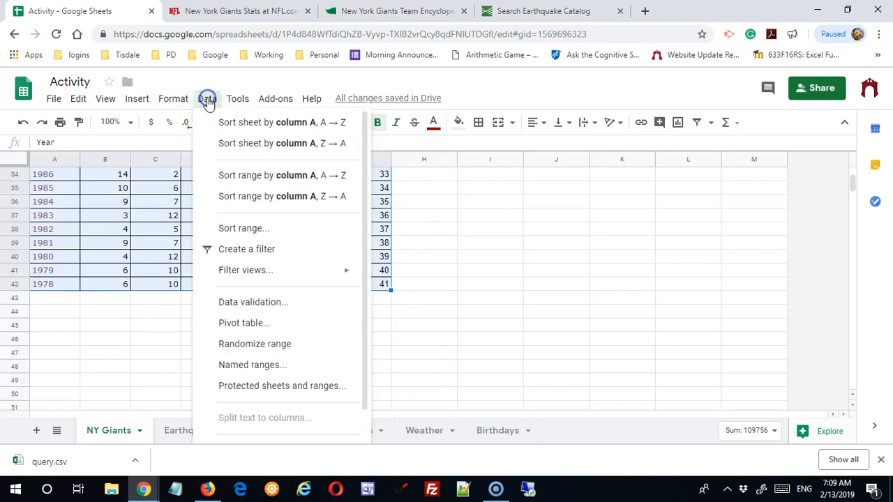
pyautogui.click(249, 233)
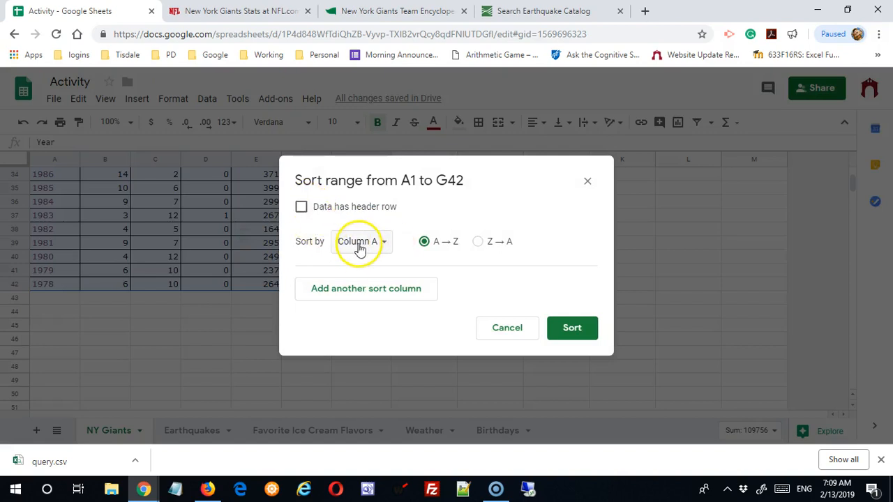
pyautogui.click(302, 208)
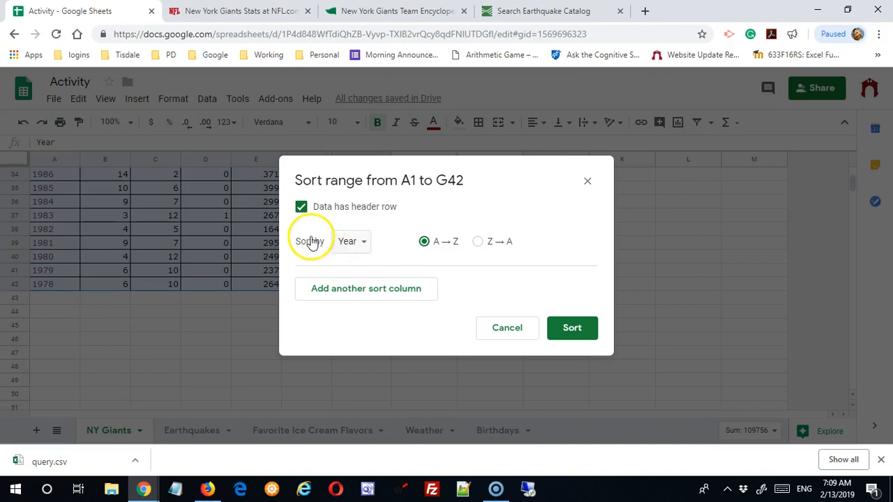
pyautogui.click(368, 240)
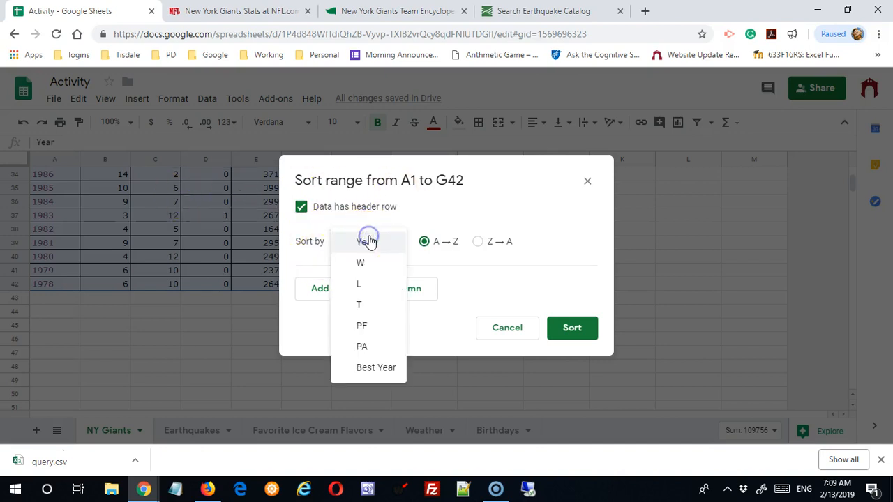
pyautogui.click(371, 264)
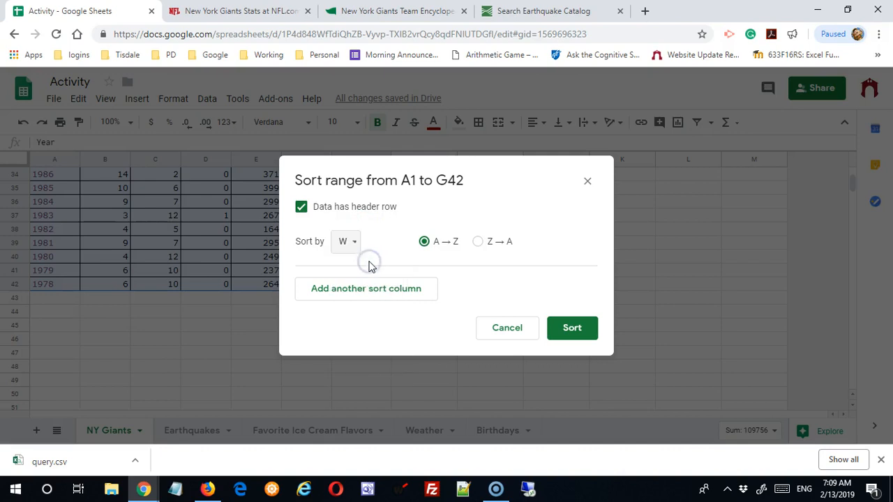
pyautogui.click(581, 328)
pyautogui.scroll(10, 410, 273)
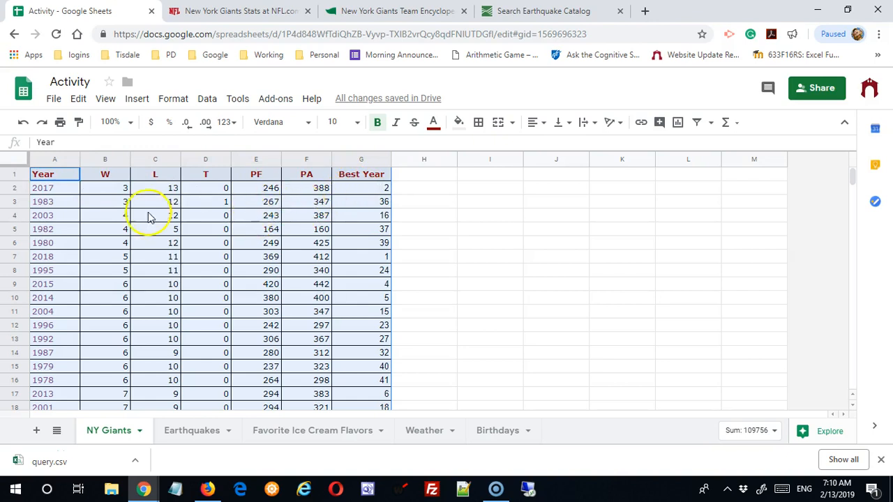
# Sort the range A1:G42 by W in descending order (Z → A), treating the first row as a header.
pyautogui.click(203, 102)
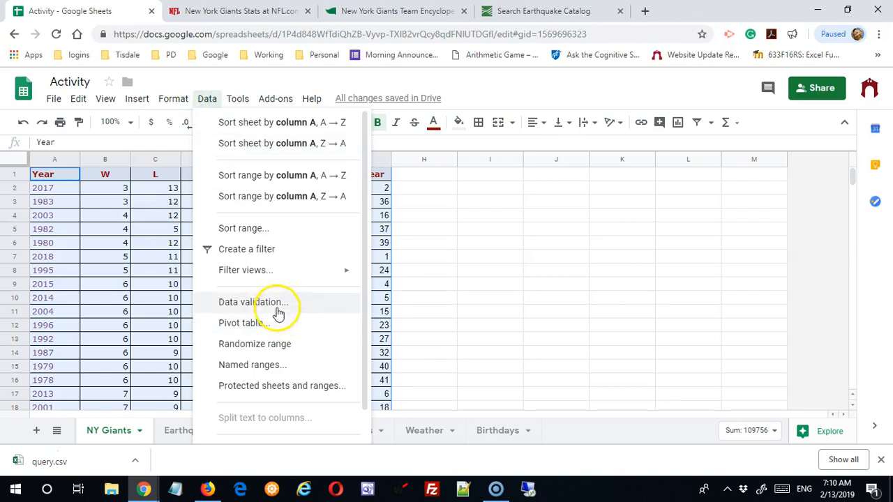
pyautogui.click(277, 230)
pyautogui.click(475, 242)
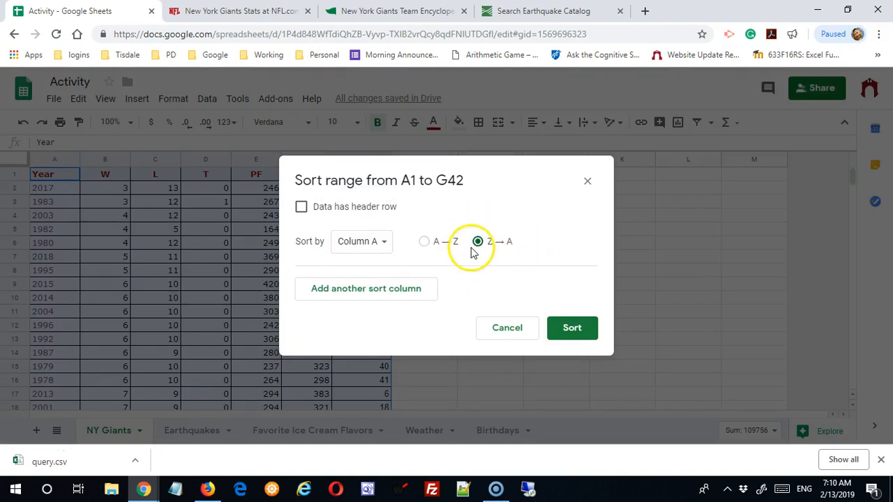
pyautogui.click(301, 208)
pyautogui.click(371, 241)
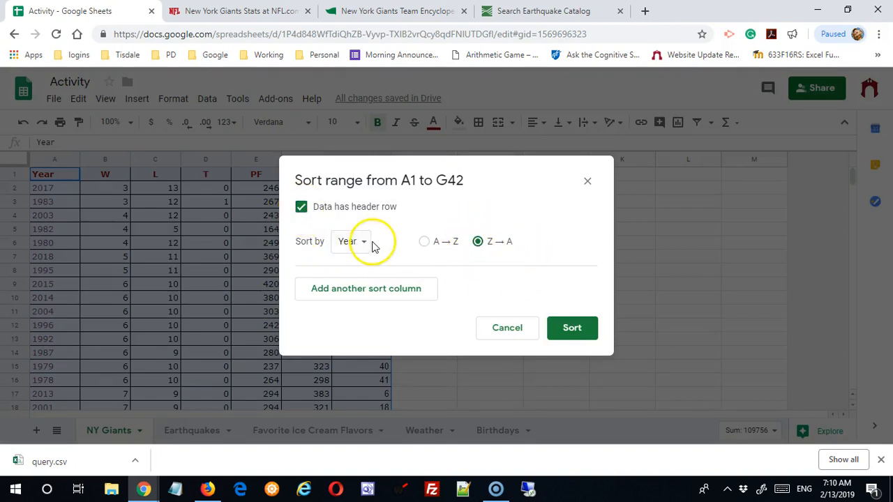
pyautogui.click(361, 265)
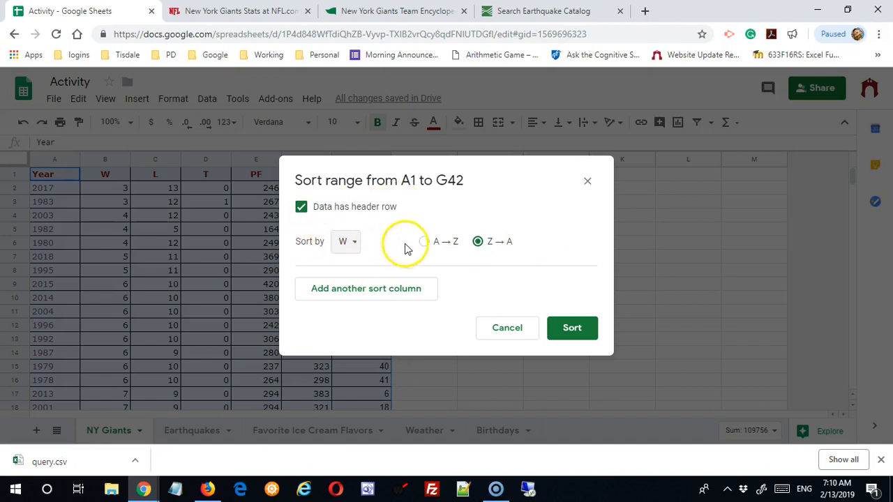
pyautogui.click(479, 242)
pyautogui.click(572, 329)
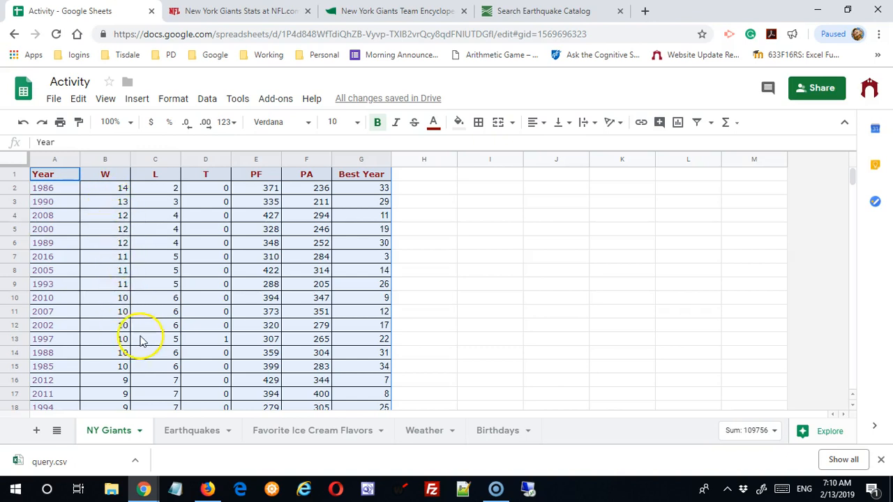
# Examine the seasons with 10 wins, comparing their losses and the 1997 season's loss and tie values.
pyautogui.scroll(-3, 140, 339)
pyautogui.scroll(-2, 141, 341)
pyautogui.scroll(5, 145, 337)
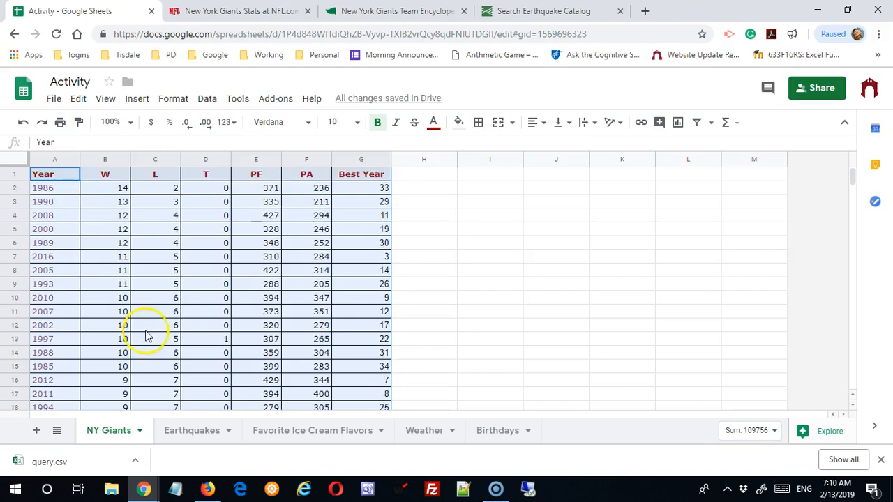
pyautogui.scroll(-1, 150, 327)
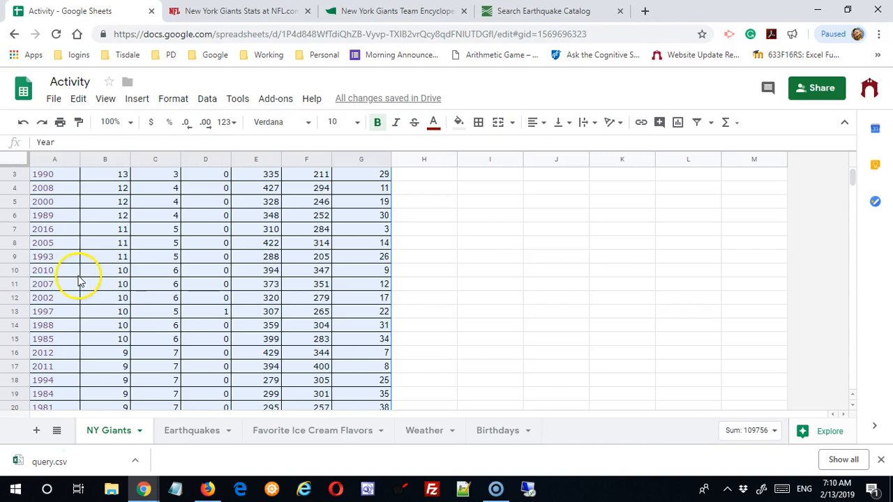
pyautogui.click(120, 272)
pyautogui.moveTo(120, 272); pyautogui.dragTo(120, 339)
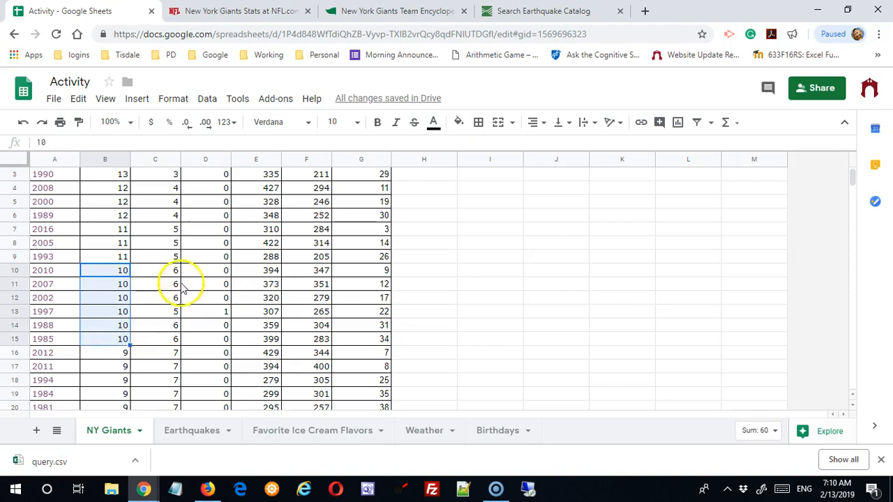
pyautogui.moveTo(171, 273); pyautogui.dragTo(168, 343)
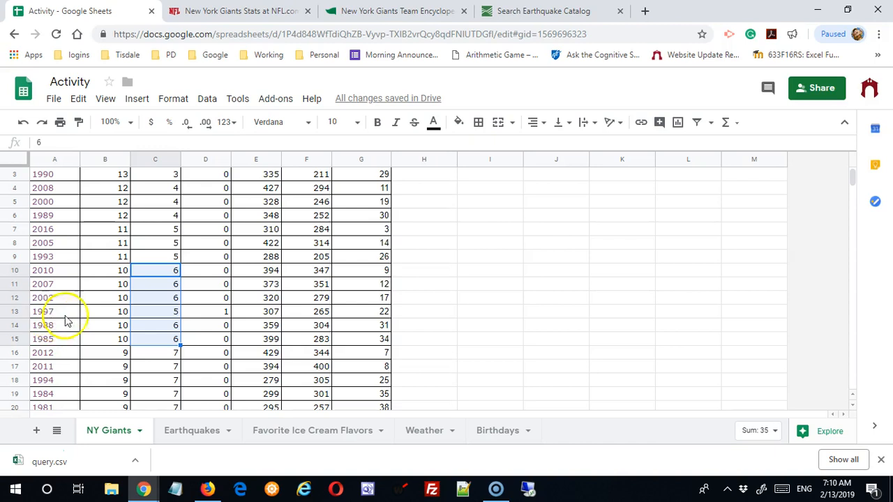
pyautogui.click(223, 314)
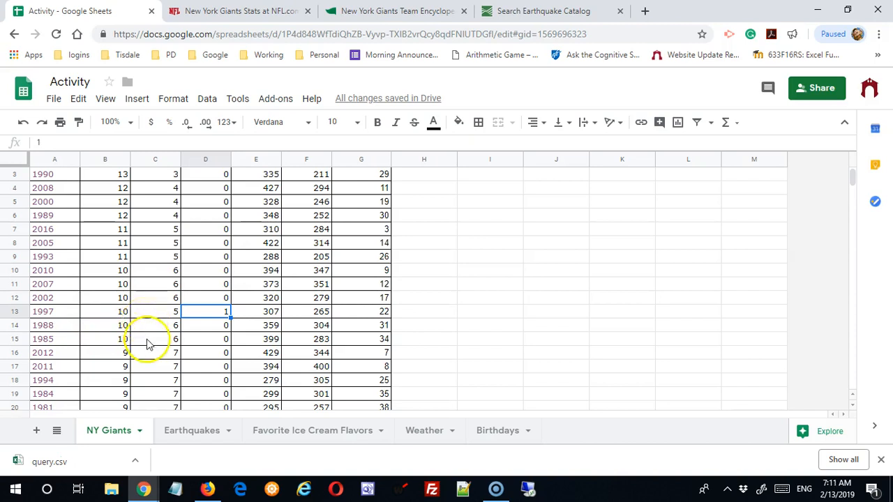
pyautogui.click(174, 311)
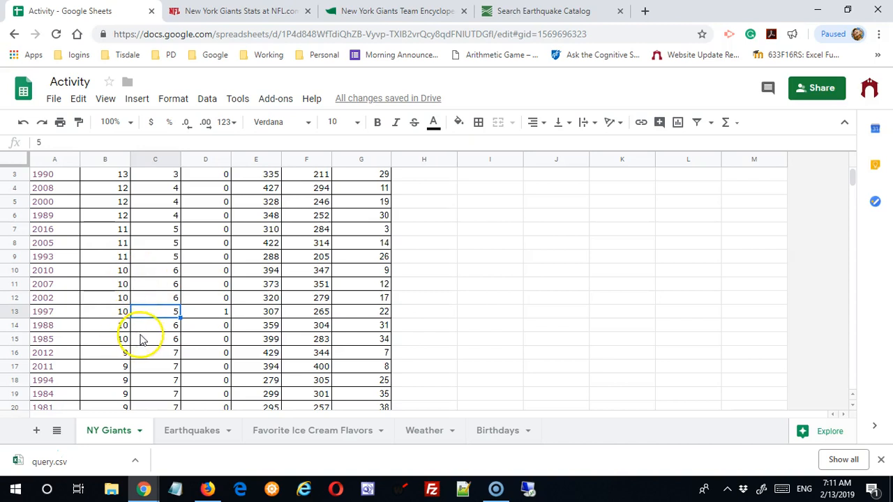
# Sort the range A1:G42, treating the first row as a header, by W descending (Z → A) and secondarily by L ascending (A → Z).
pyautogui.scroll(1, 141, 339)
pyautogui.moveTo(66, 174); pyautogui.dragTo(381, 269)
pyautogui.click(208, 99)
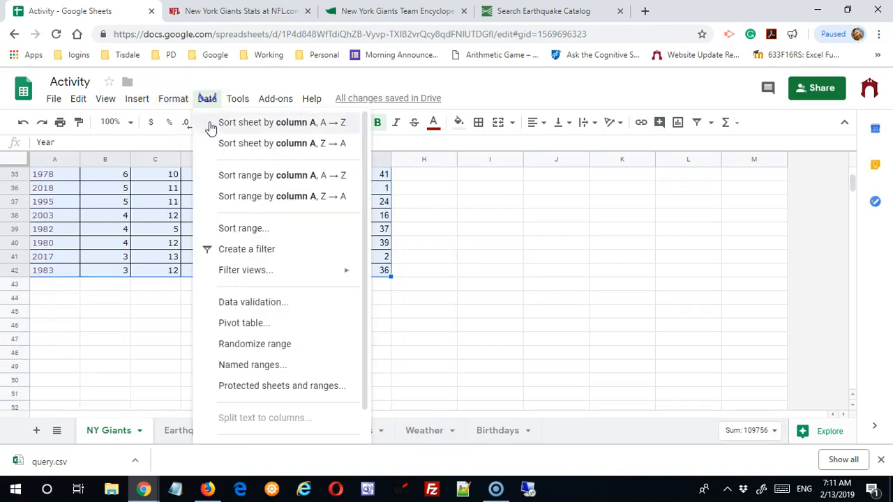
pyautogui.click(239, 227)
pyautogui.click(301, 207)
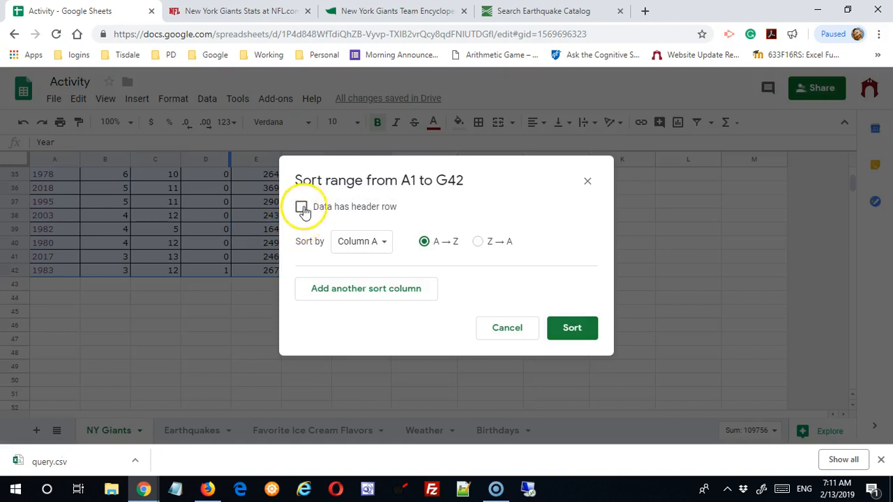
pyautogui.click(354, 244)
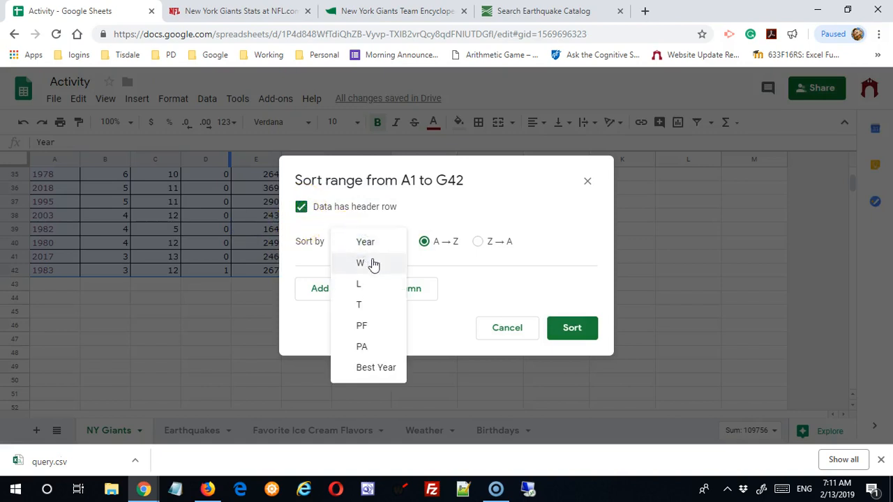
pyautogui.click(368, 262)
pyautogui.click(478, 241)
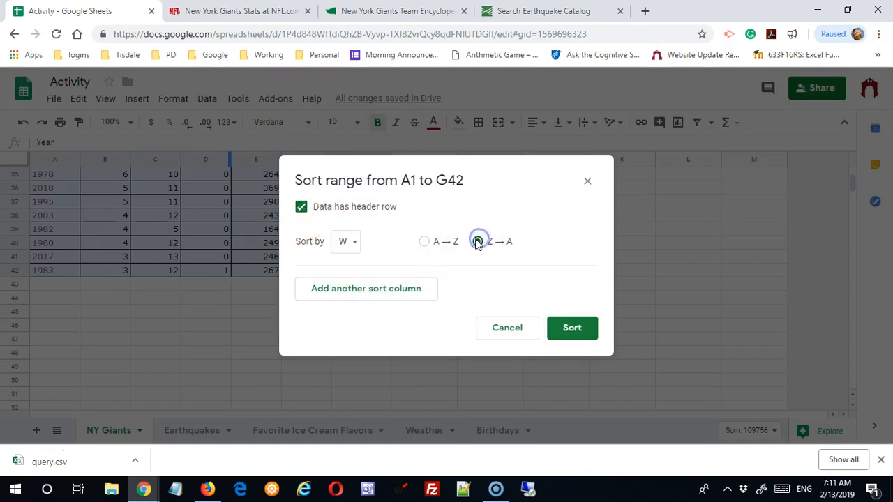
pyautogui.click(391, 293)
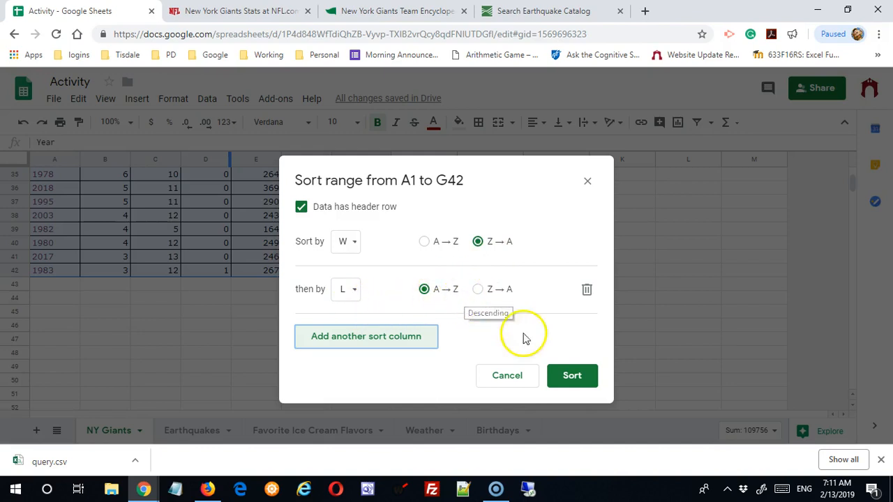
pyautogui.click(578, 377)
# Examine the order of the sorted seasons, comparing losses among the 10-win years, and review the Best Year column.
pyautogui.scroll(5, 433, 370)
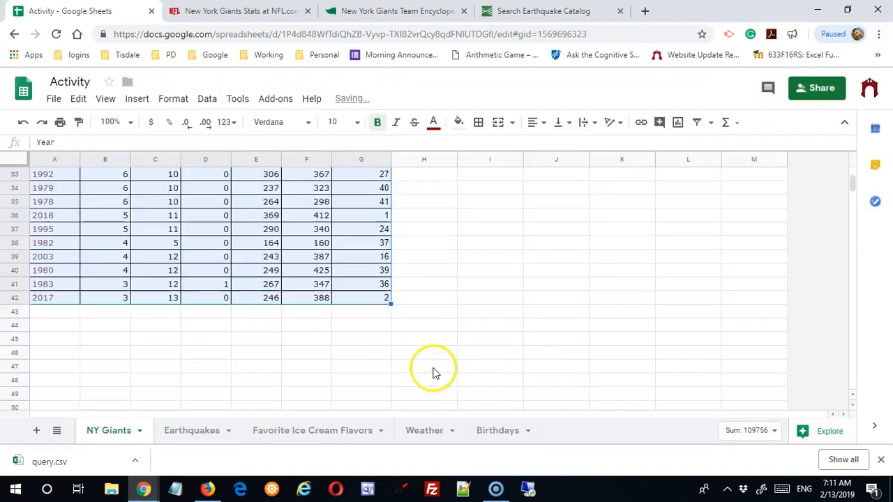
pyautogui.scroll(-1, 431, 371)
pyautogui.scroll(5, 431, 371)
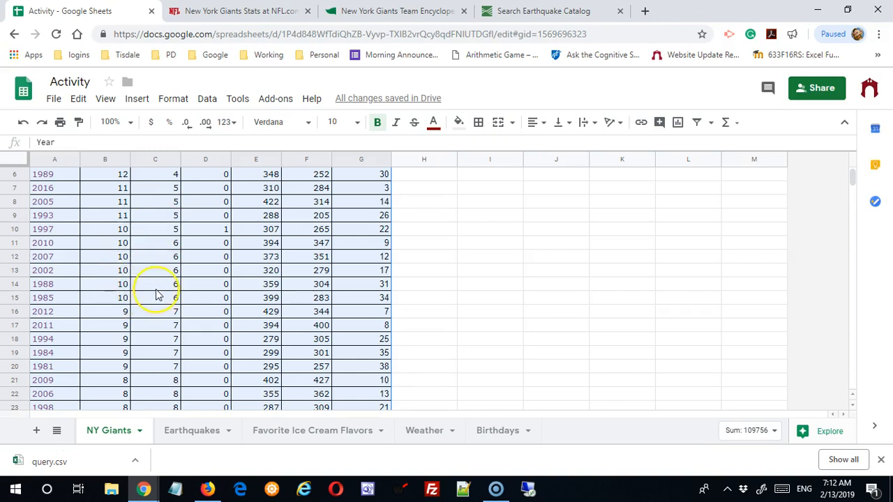
pyautogui.scroll(2, 157, 294)
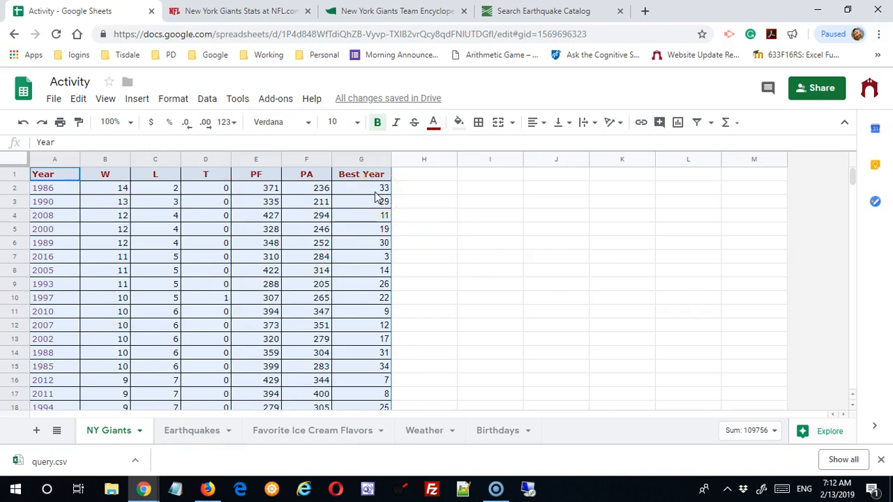
pyautogui.scroll(-7, 377, 216)
pyautogui.scroll(-5, 372, 230)
pyautogui.scroll(12, 372, 231)
pyautogui.click(375, 218)
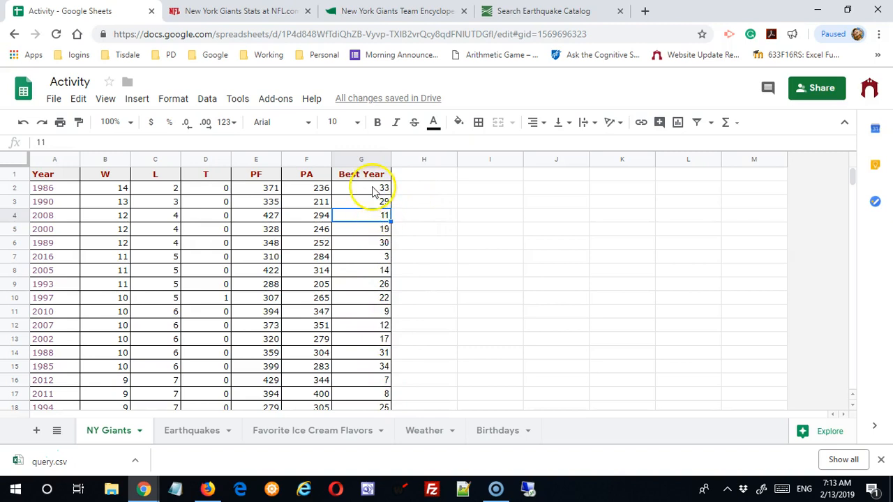
# Sort only the Best Year values in G2:G42 in ascending order (A → Z), leaving out the header.
pyautogui.moveTo(372, 188); pyautogui.dragTo(389, 369)
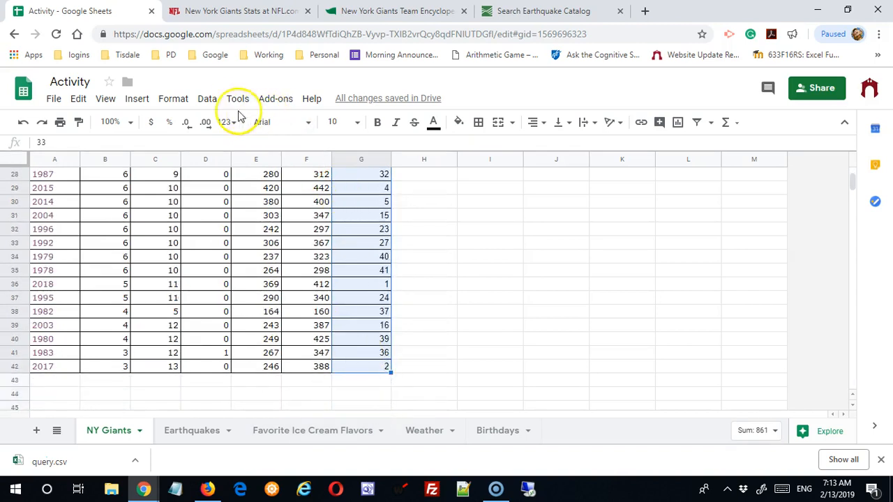
pyautogui.click(209, 99)
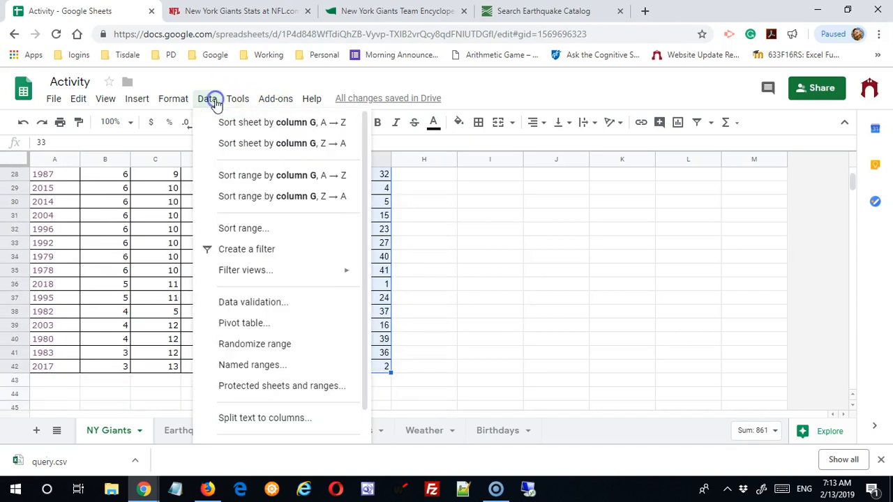
pyautogui.click(243, 228)
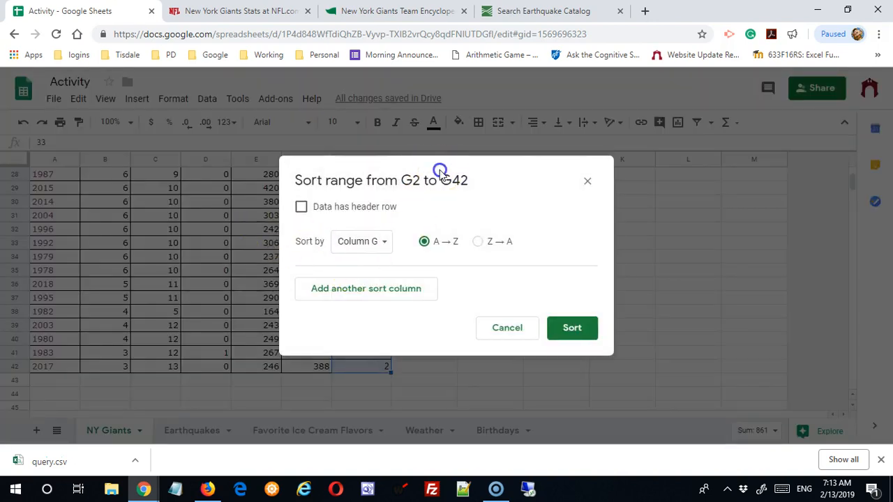
pyautogui.moveTo(440, 175); pyautogui.dragTo(503, 173)
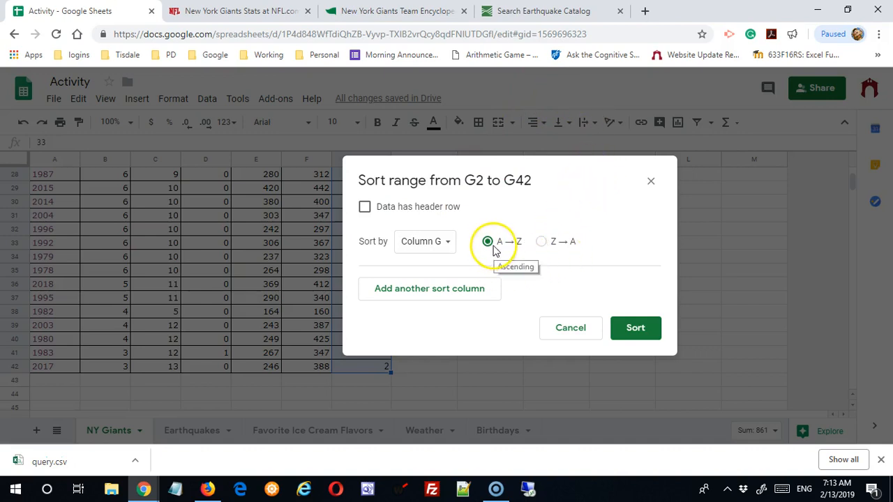
pyautogui.click(634, 332)
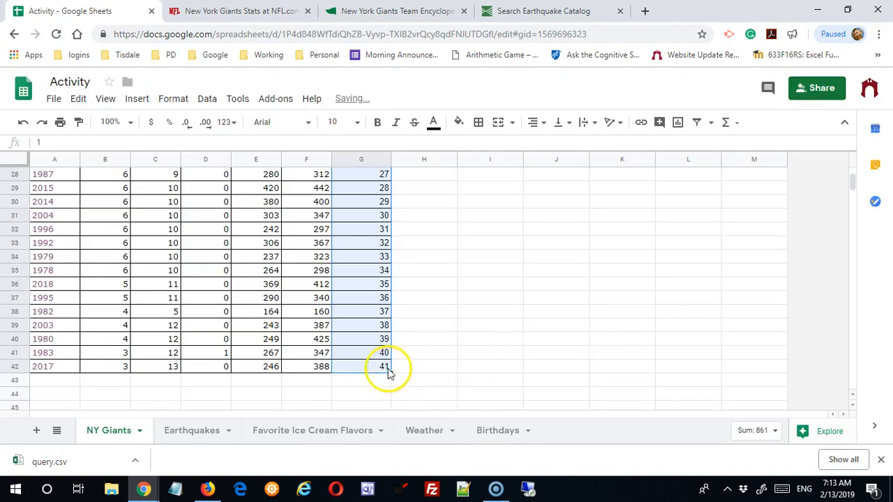
pyautogui.scroll(5, 447, 315)
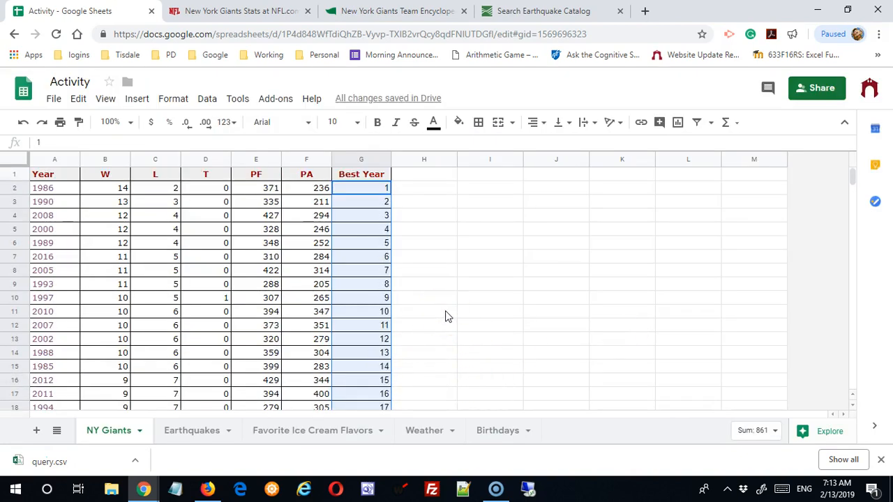
pyautogui.click(418, 276)
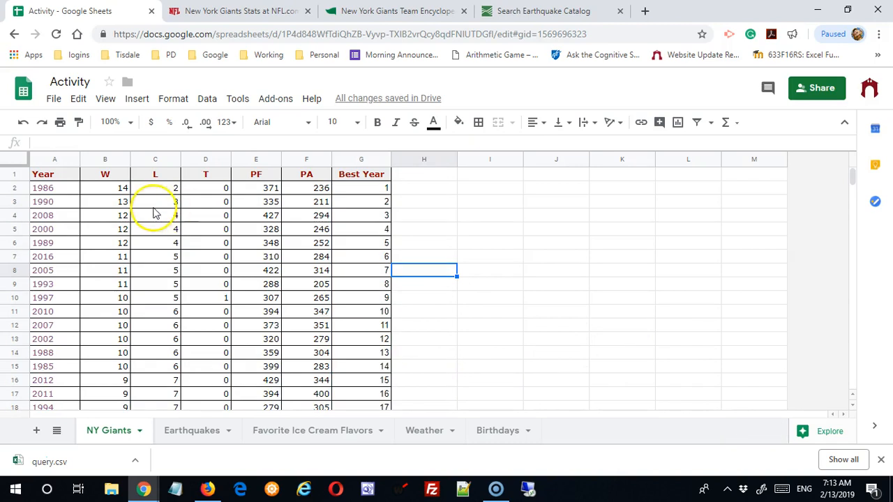
pyautogui.moveTo(169, 190); pyautogui.dragTo(329, 265)
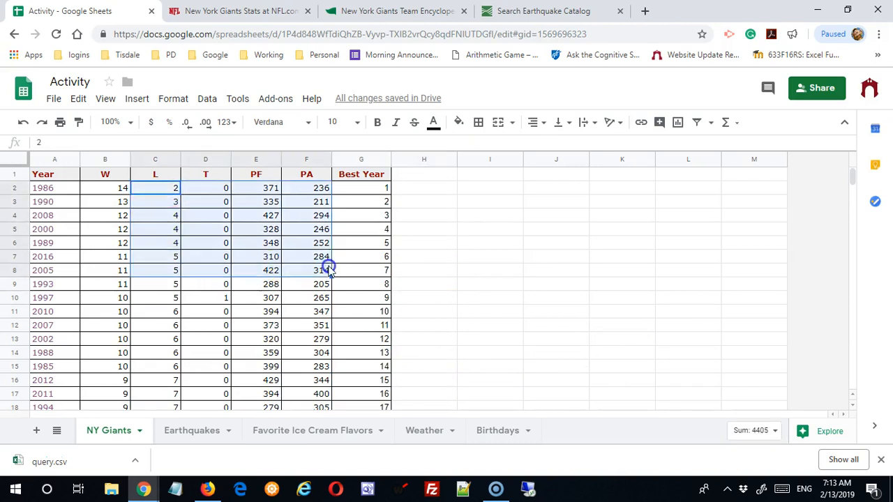
pyautogui.click(206, 100)
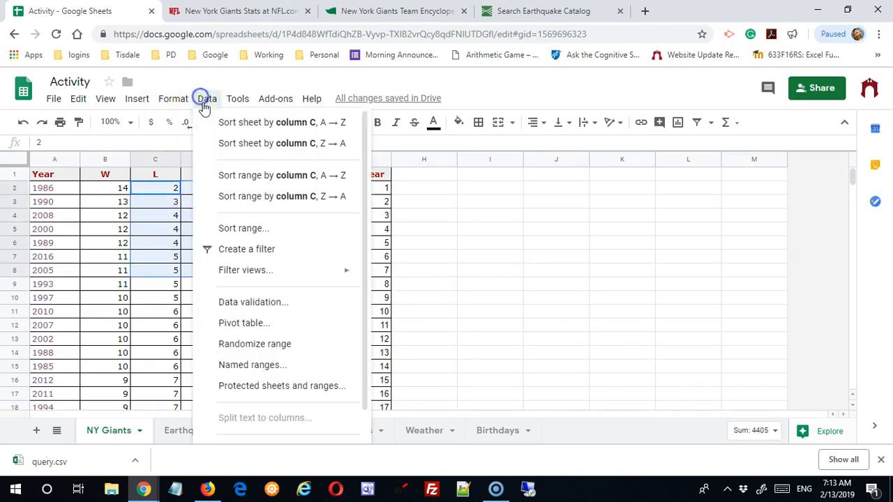
pyautogui.click(248, 229)
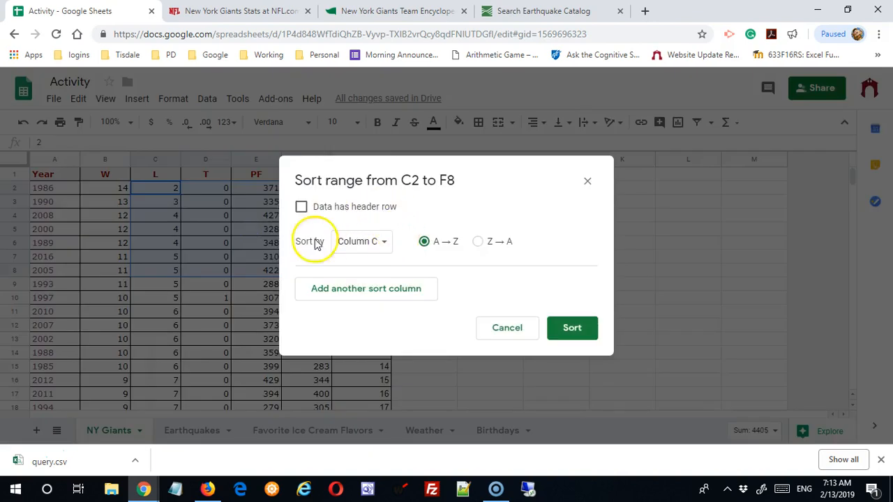
pyautogui.click(505, 329)
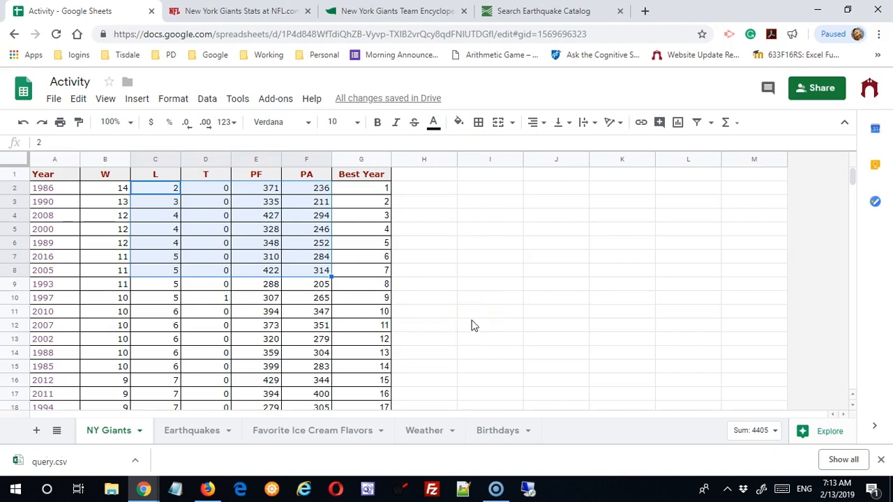
pyautogui.click(475, 284)
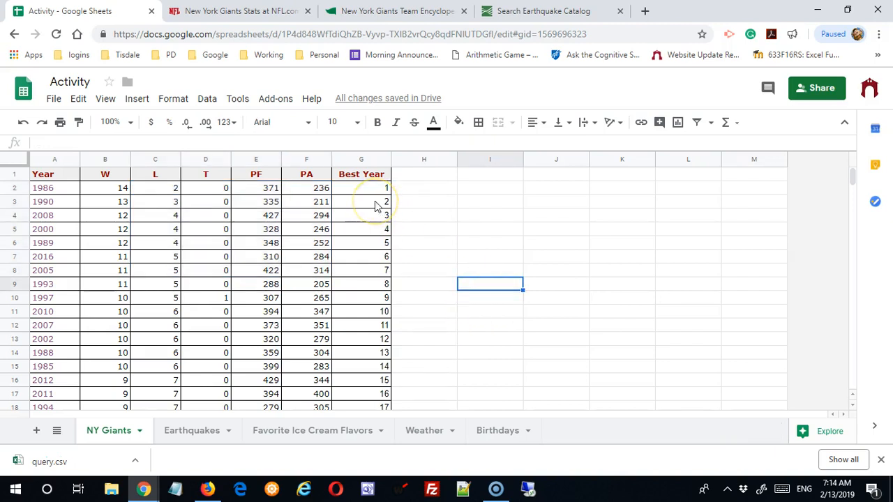